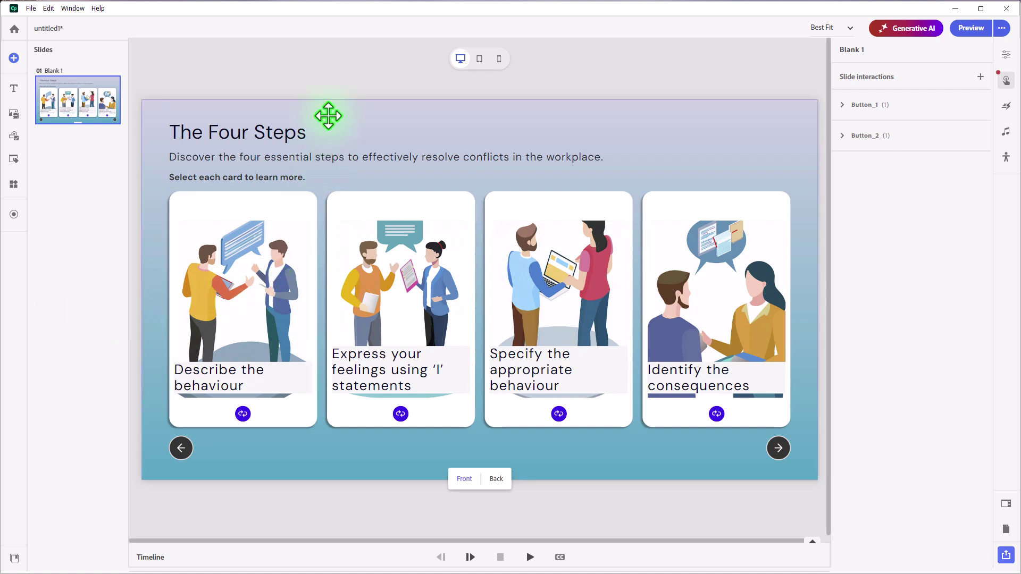
Look over the widget list without adding anything, then preview the card backs and restore the picture fronts.
{"action": "left_click", "coordinate": [13, 184]}
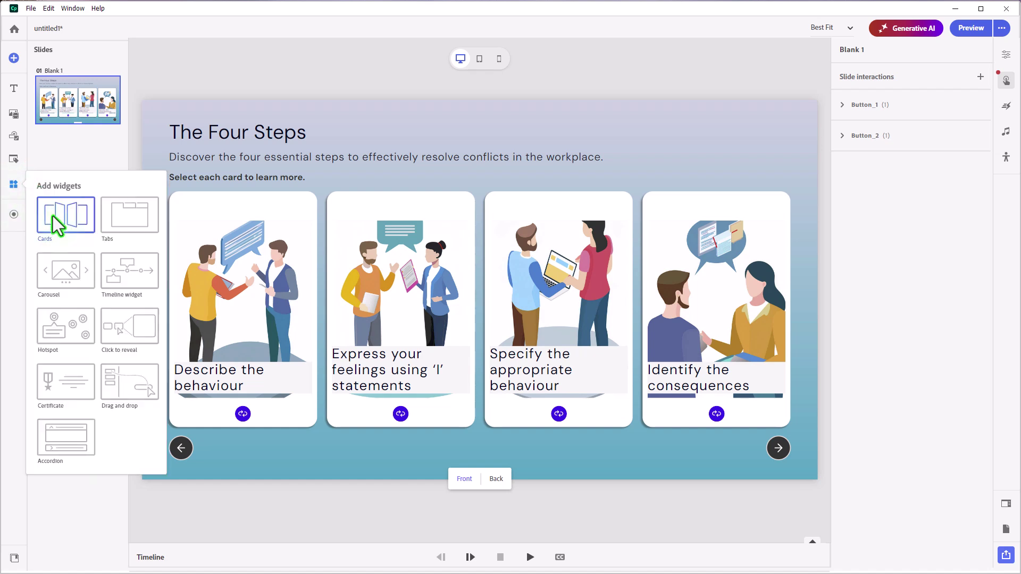
{"action": "left_click", "coordinate": [696, 69]}
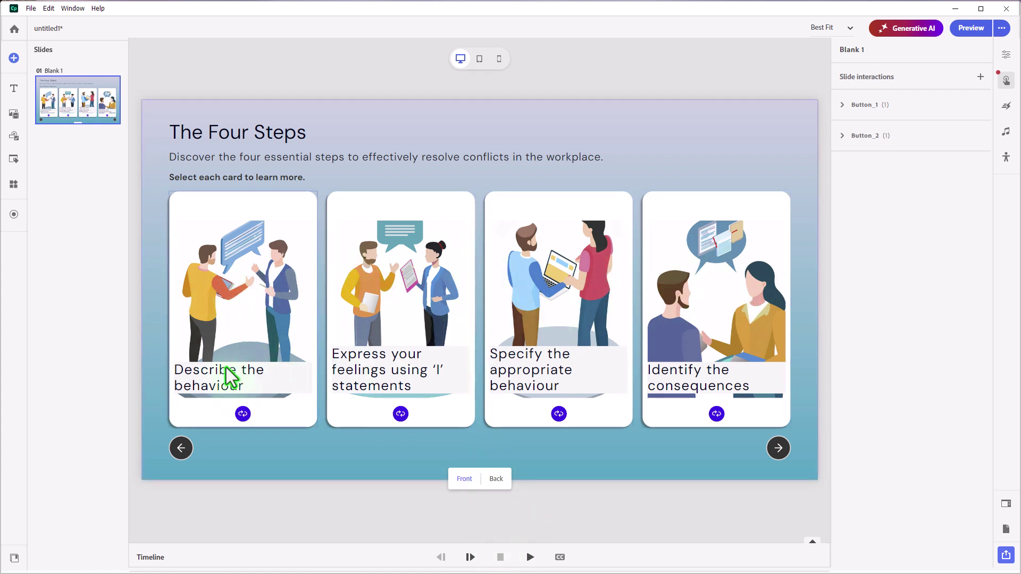
{"action": "left_click", "coordinate": [496, 478]}
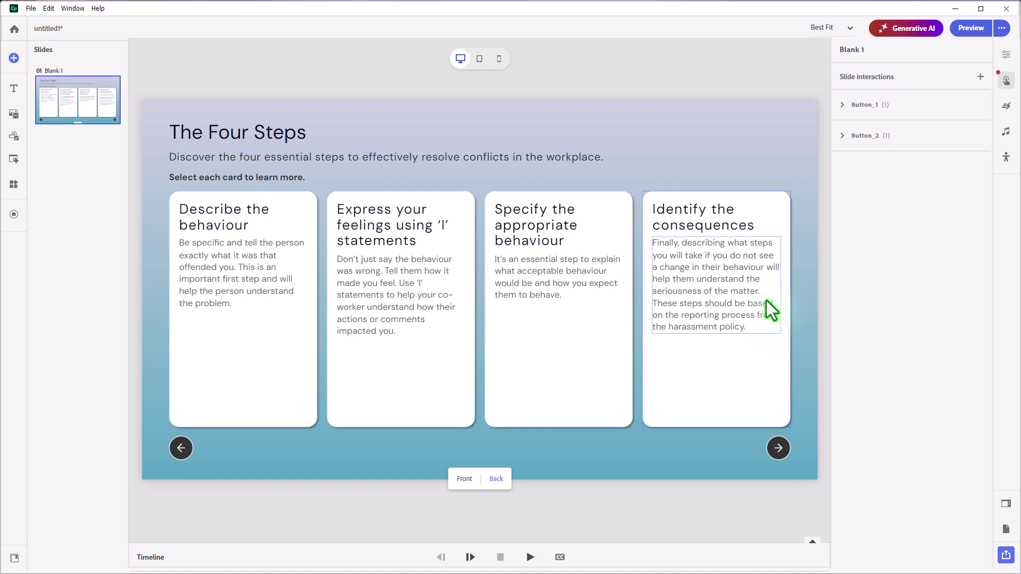
{"action": "left_click", "coordinate": [465, 480]}
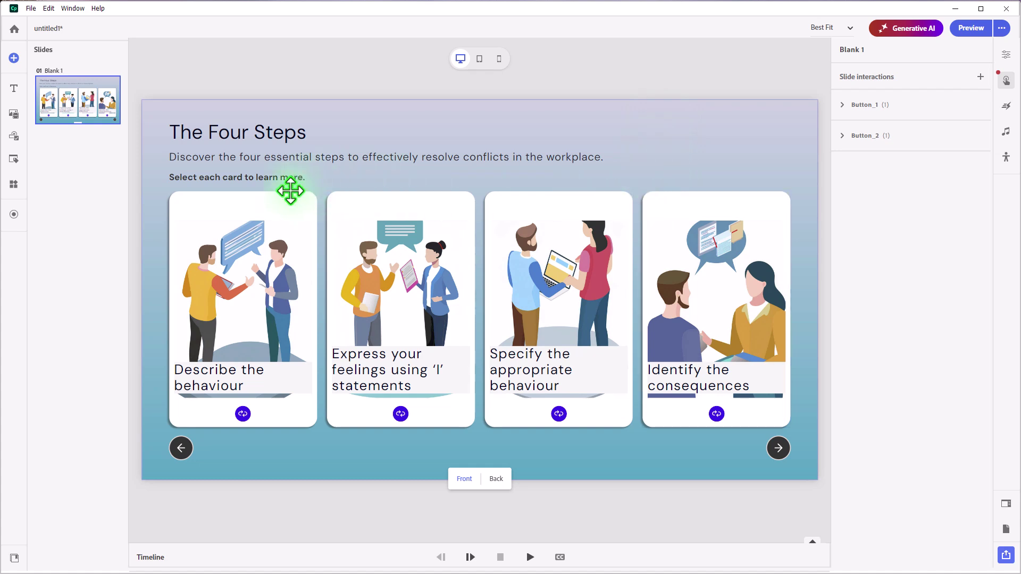
Add a Flip to back interaction to the first card that plays step1.mp3.
{"action": "left_click", "coordinate": [290, 192]}
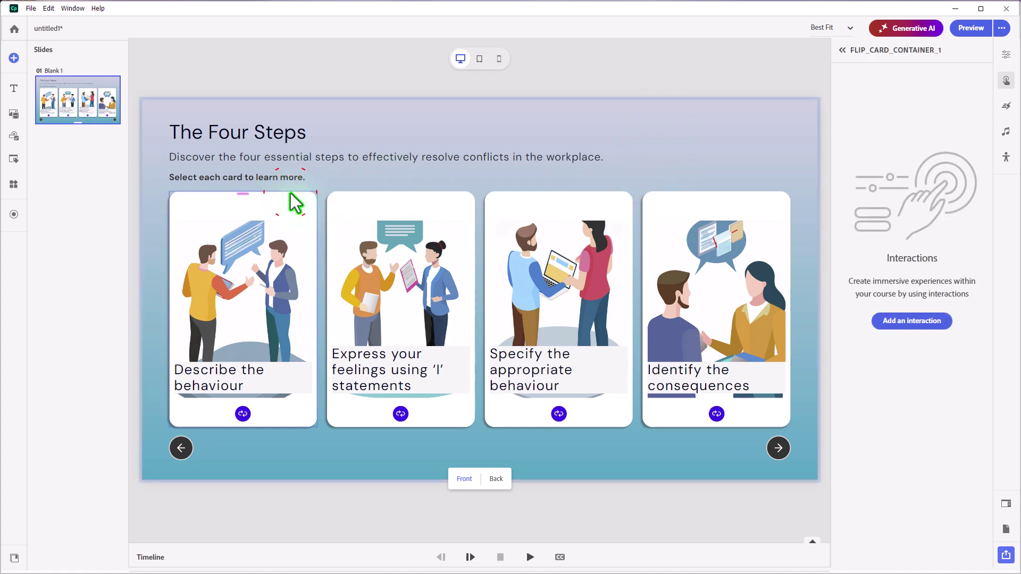
{"action": "left_click", "coordinate": [1006, 55]}
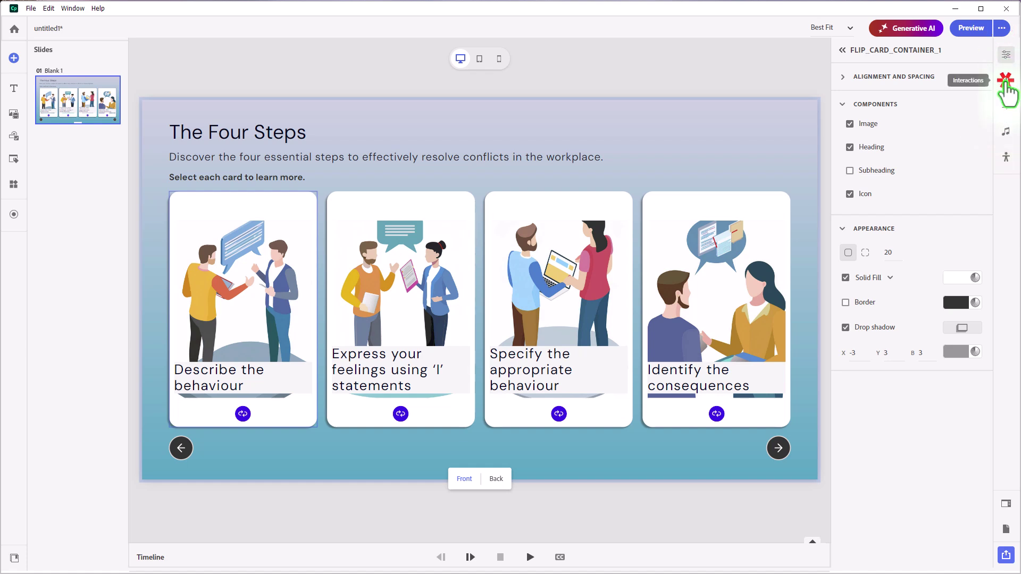
{"action": "left_click", "coordinate": [1006, 80]}
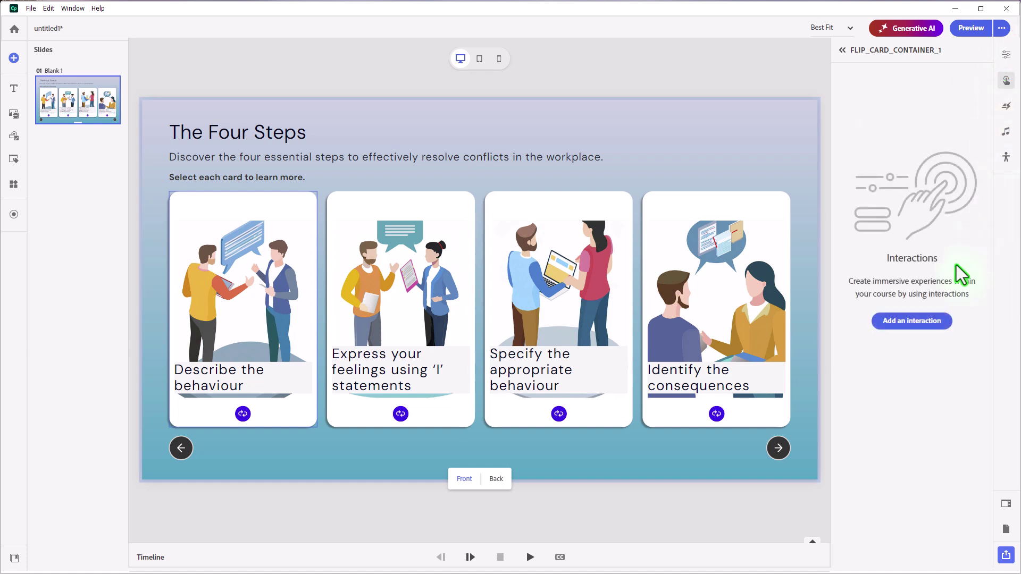
{"action": "left_click", "coordinate": [910, 322]}
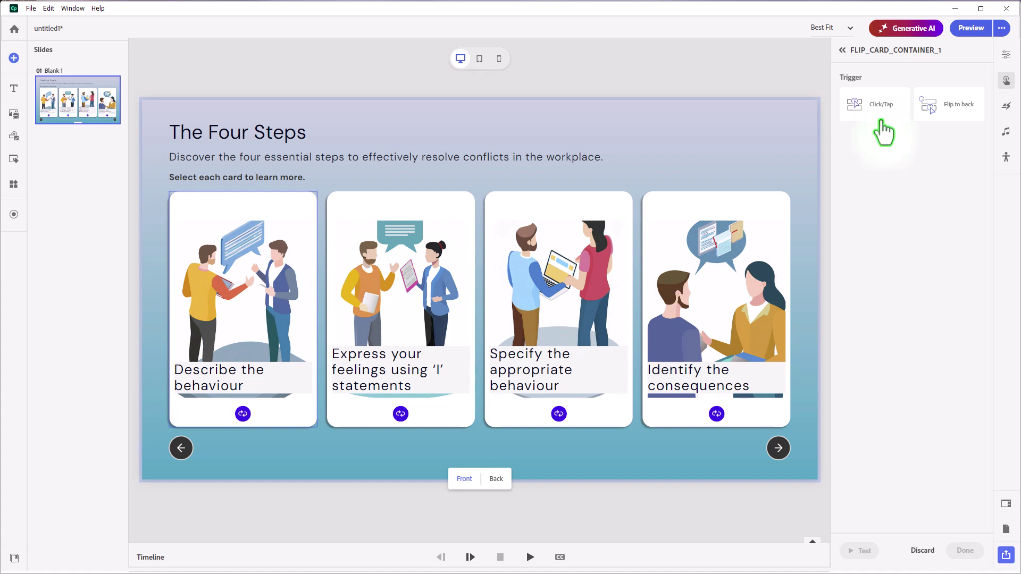
{"action": "left_click", "coordinate": [957, 126]}
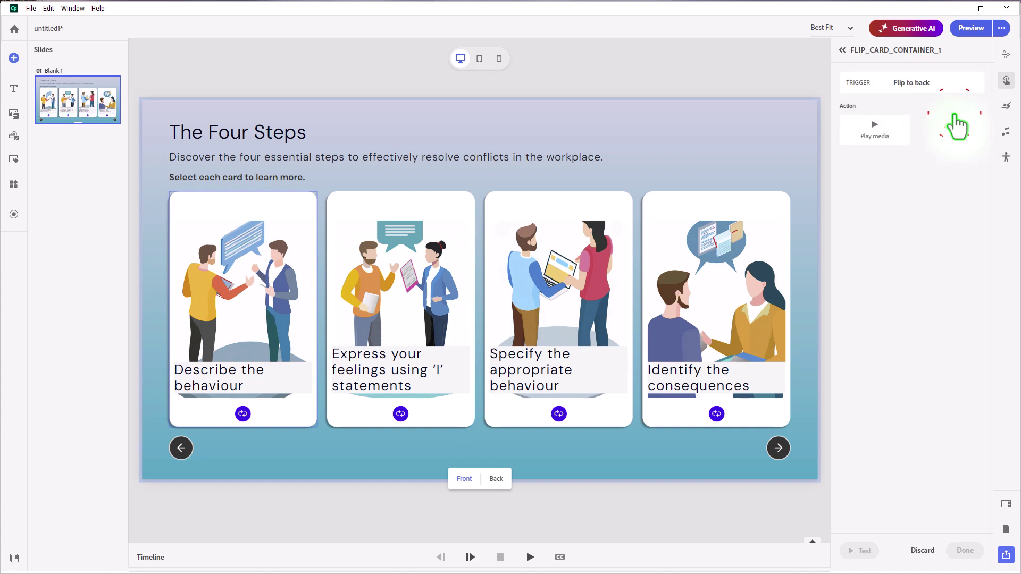
{"action": "left_click", "coordinate": [877, 130]}
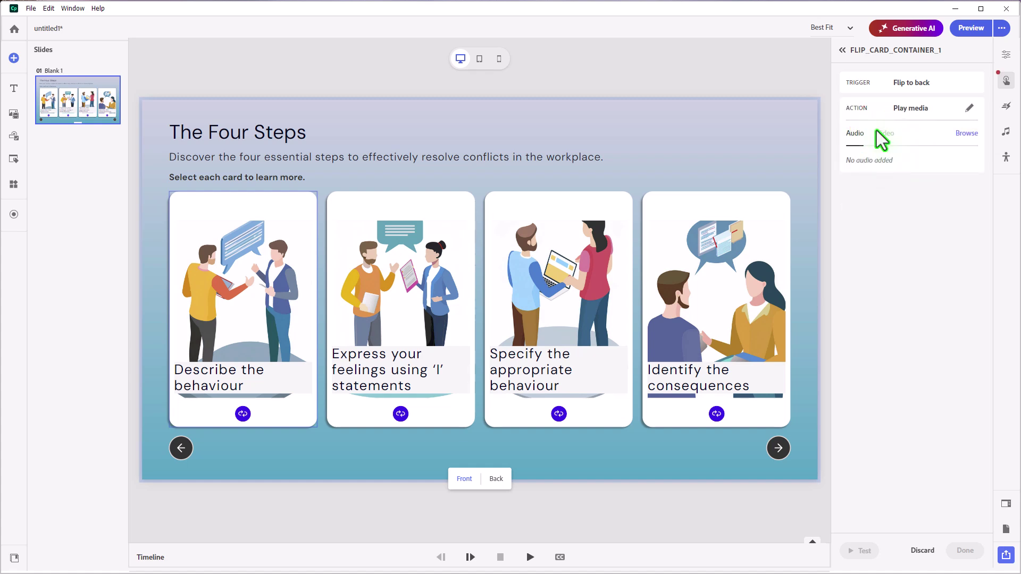
{"action": "left_click", "coordinate": [968, 133]}
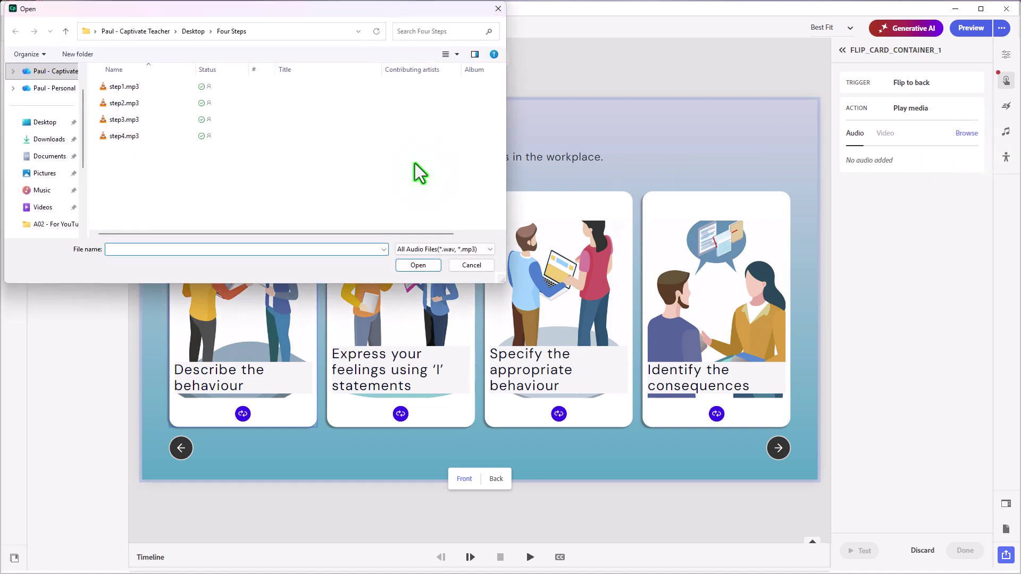
{"action": "left_click", "coordinate": [121, 87]}
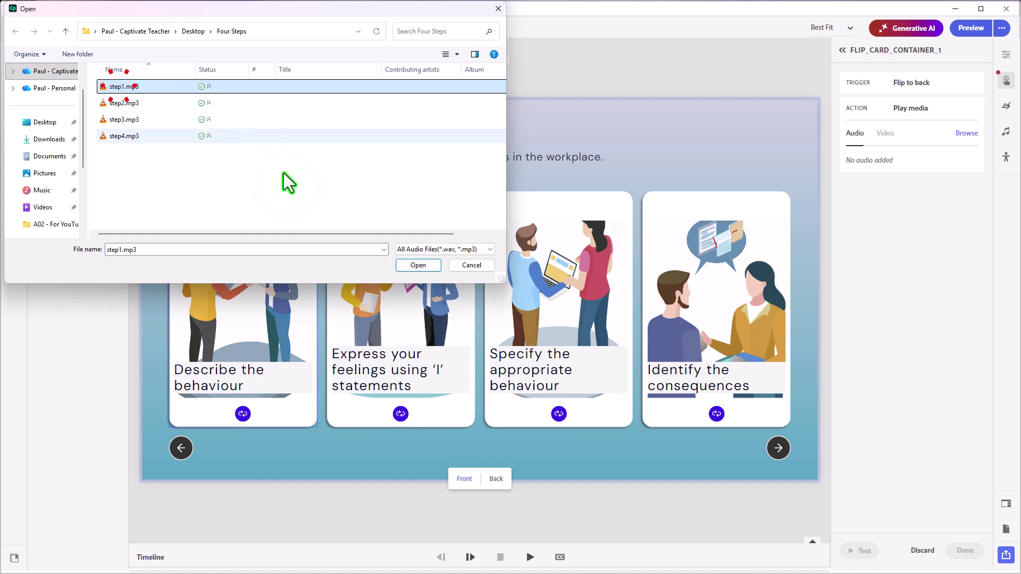
{"action": "left_click", "coordinate": [425, 265]}
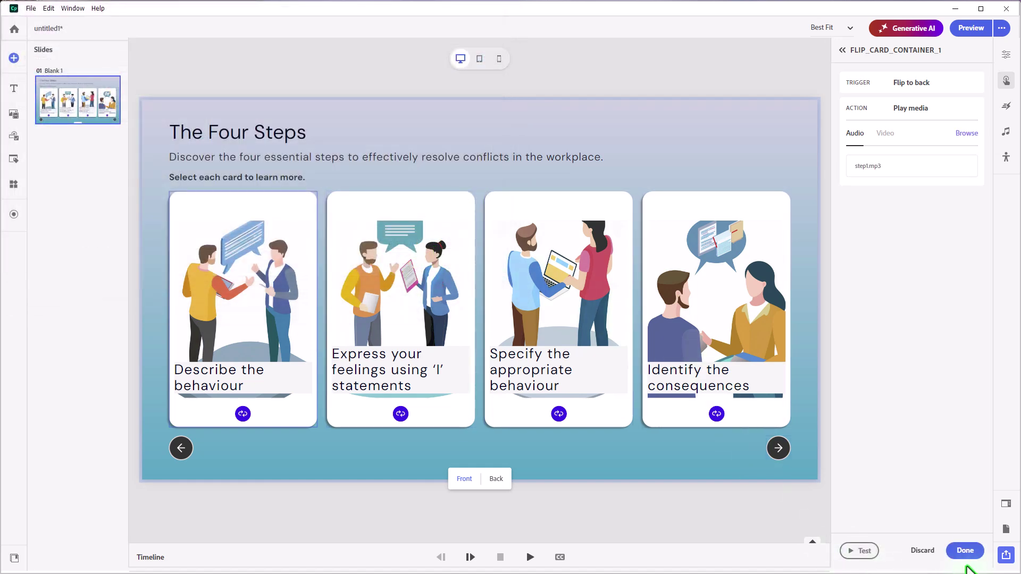
{"action": "left_click", "coordinate": [966, 551]}
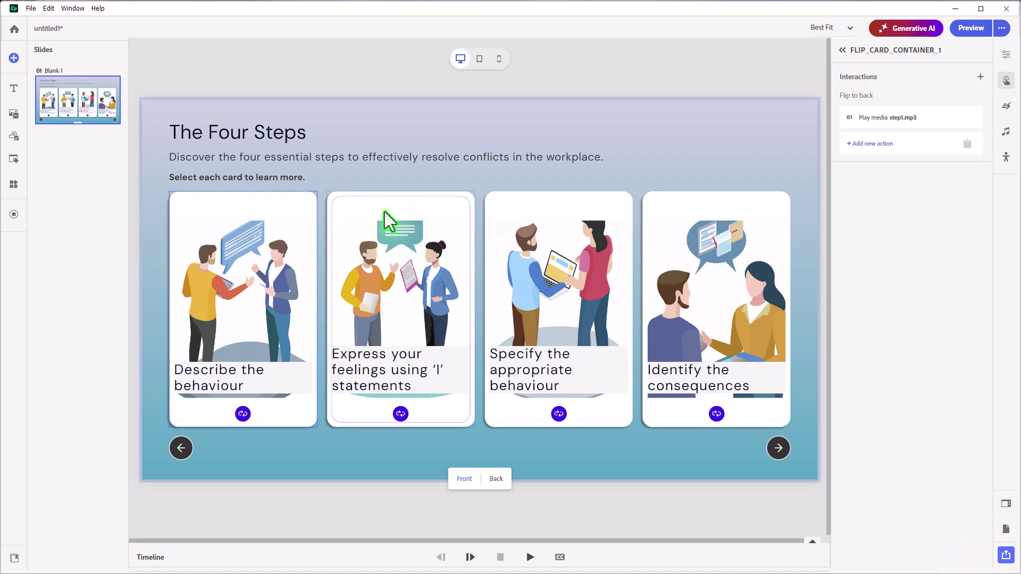
Give the second card a Flip to back trigger with a Play media action using step2.mp3.
{"action": "left_click", "coordinate": [365, 195]}
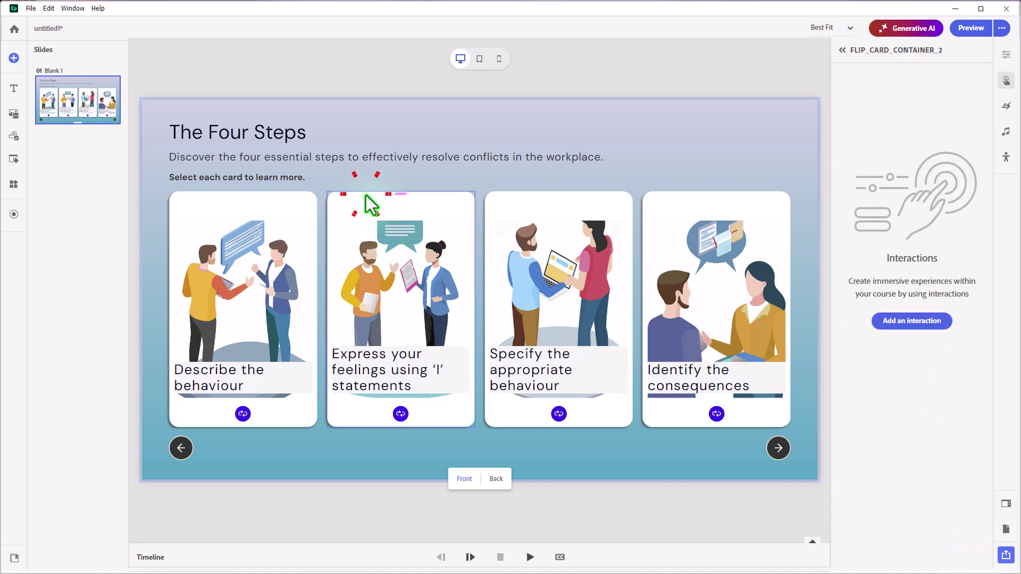
{"action": "left_click", "coordinate": [916, 321]}
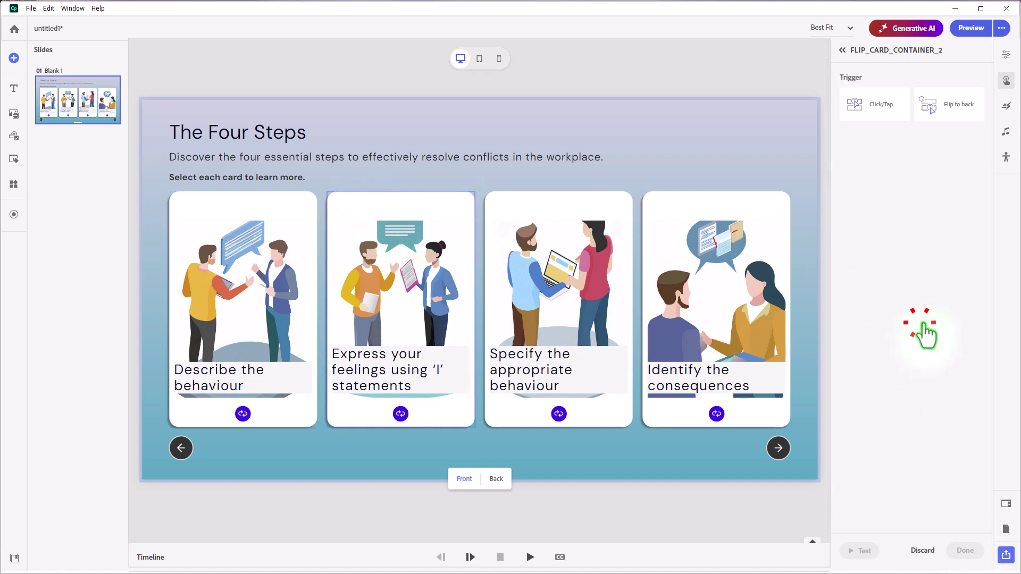
{"action": "left_click", "coordinate": [955, 104]}
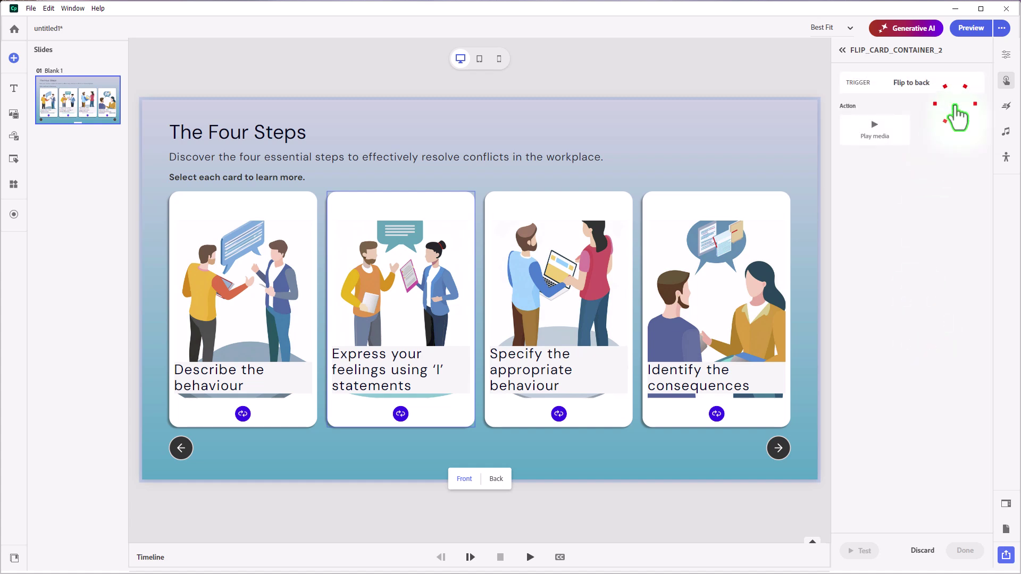
{"action": "left_click", "coordinate": [877, 140]}
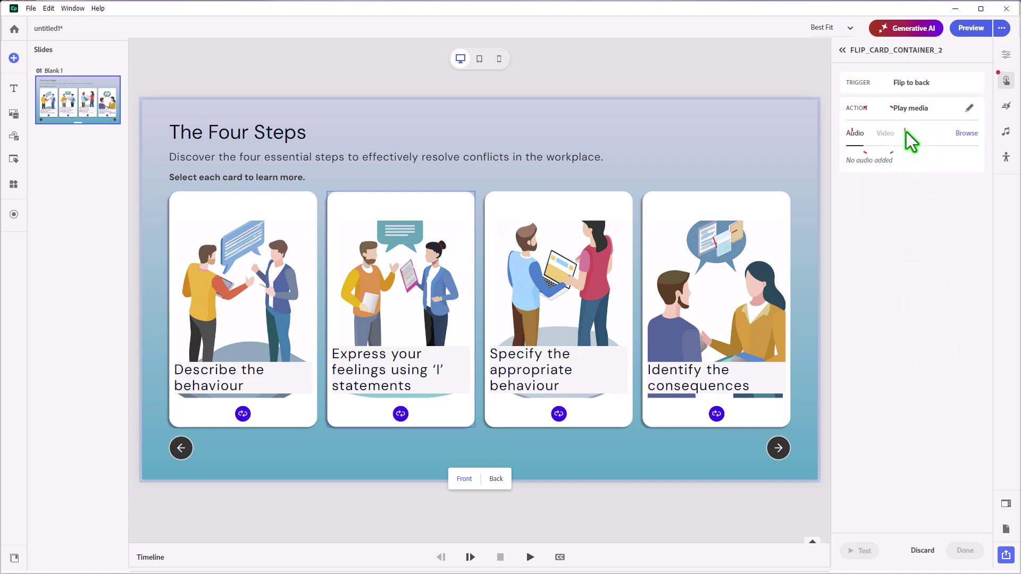
{"action": "left_click", "coordinate": [968, 134]}
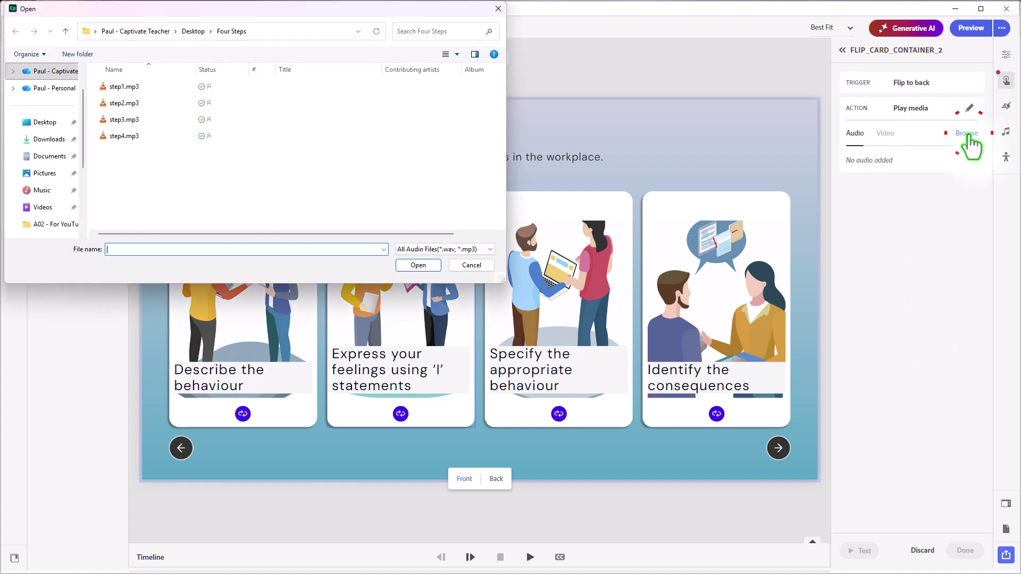
{"action": "left_click", "coordinate": [123, 103]}
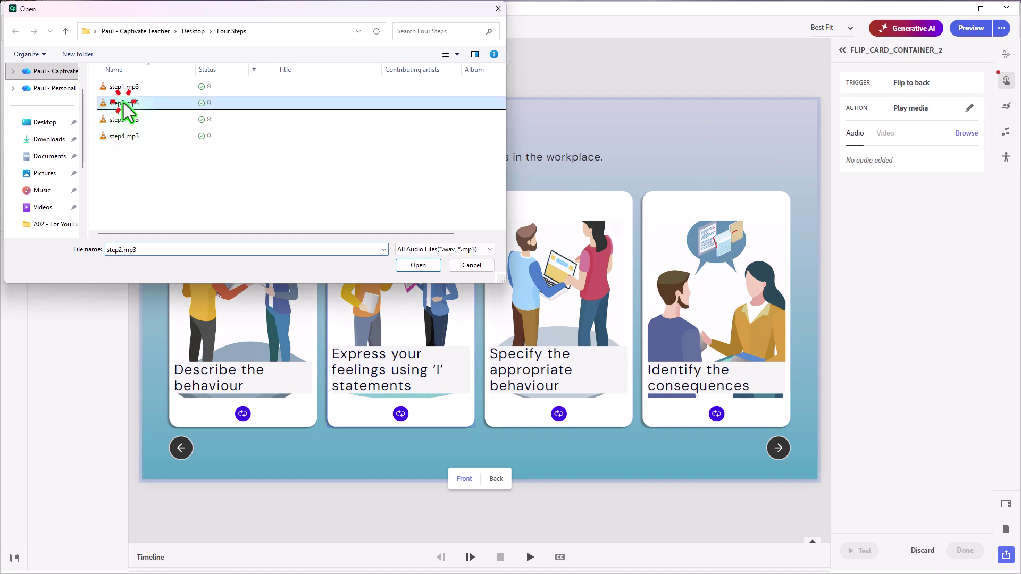
{"action": "left_click", "coordinate": [431, 268]}
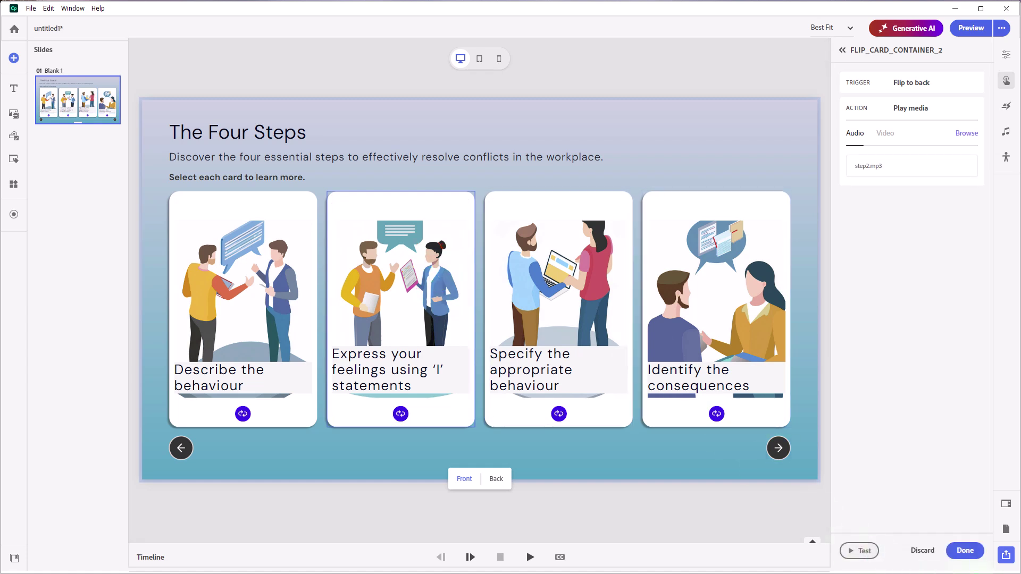
{"action": "left_click", "coordinate": [964, 552]}
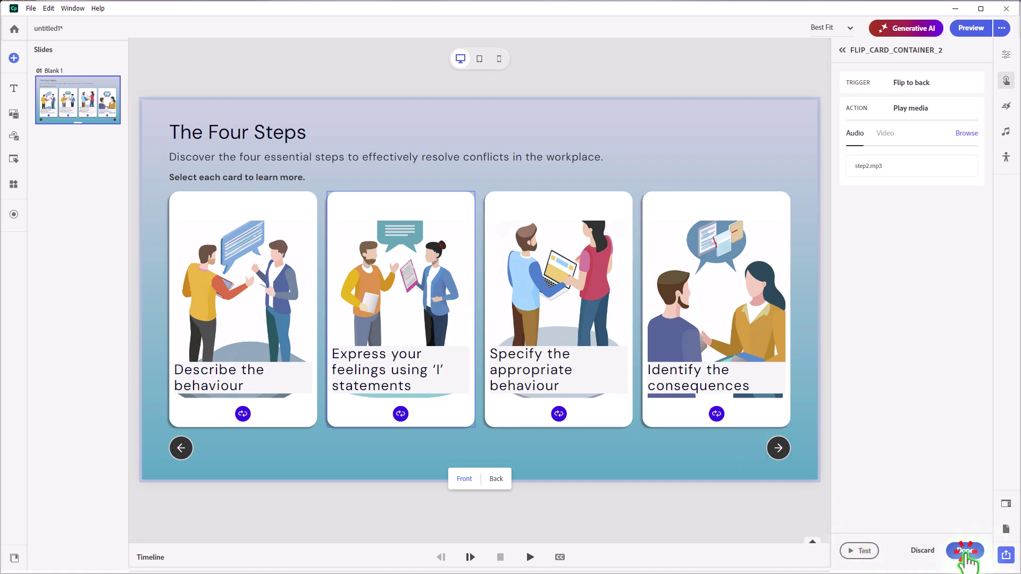
Give the third card a Flip to back trigger with a Play media action using step3.mp3.
{"action": "left_click", "coordinate": [548, 194]}
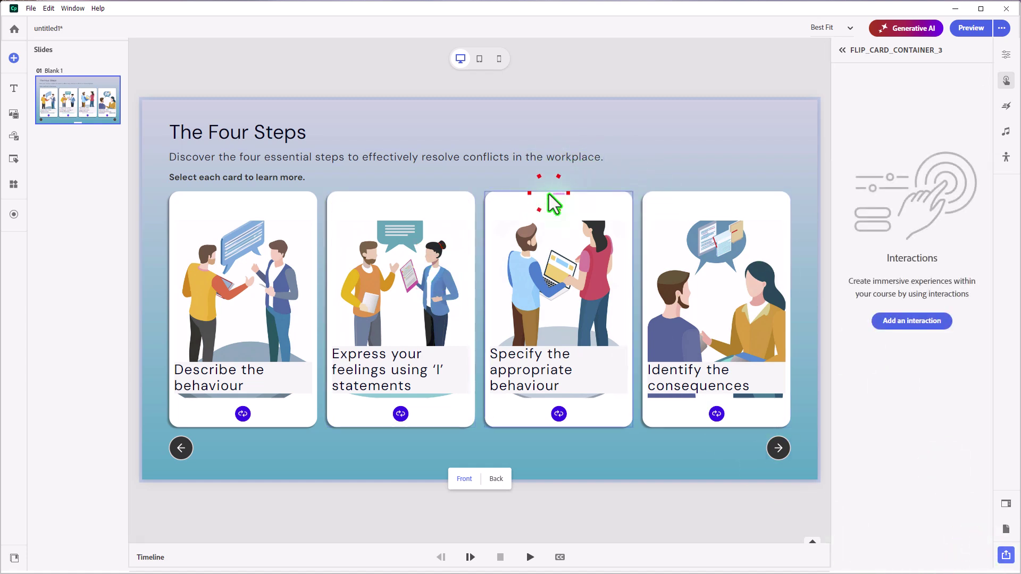
{"action": "left_click", "coordinate": [923, 323]}
{"action": "left_click", "coordinate": [953, 106]}
{"action": "left_click", "coordinate": [953, 106]}
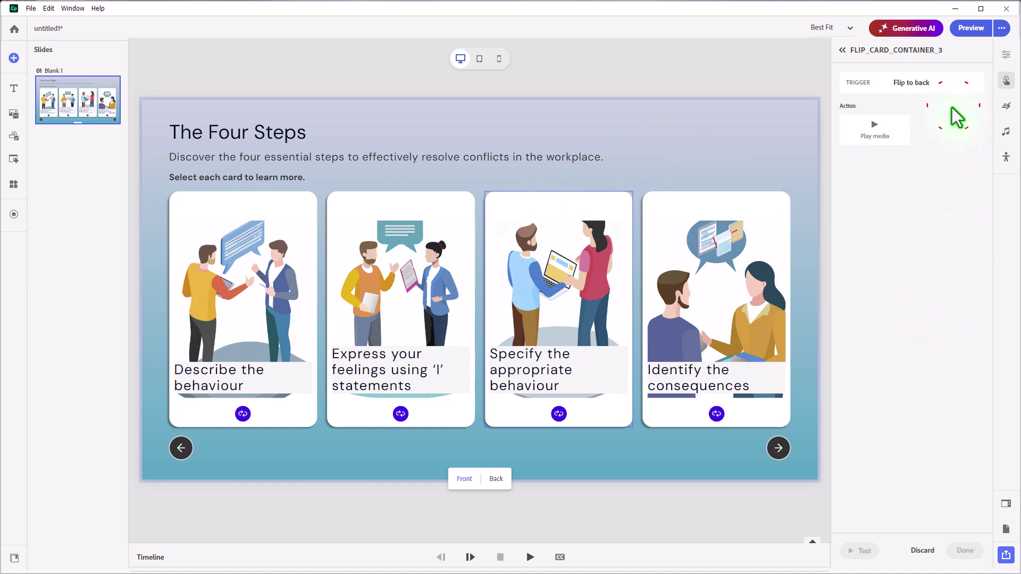
{"action": "left_click", "coordinate": [877, 137]}
{"action": "left_click", "coordinate": [971, 135]}
{"action": "left_click", "coordinate": [107, 121]}
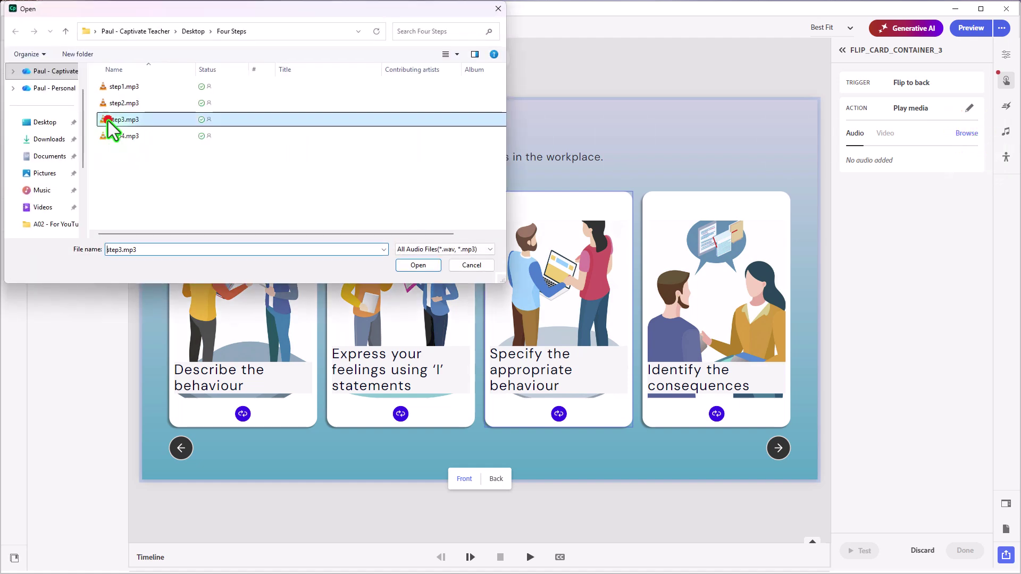
{"action": "left_click", "coordinate": [429, 266]}
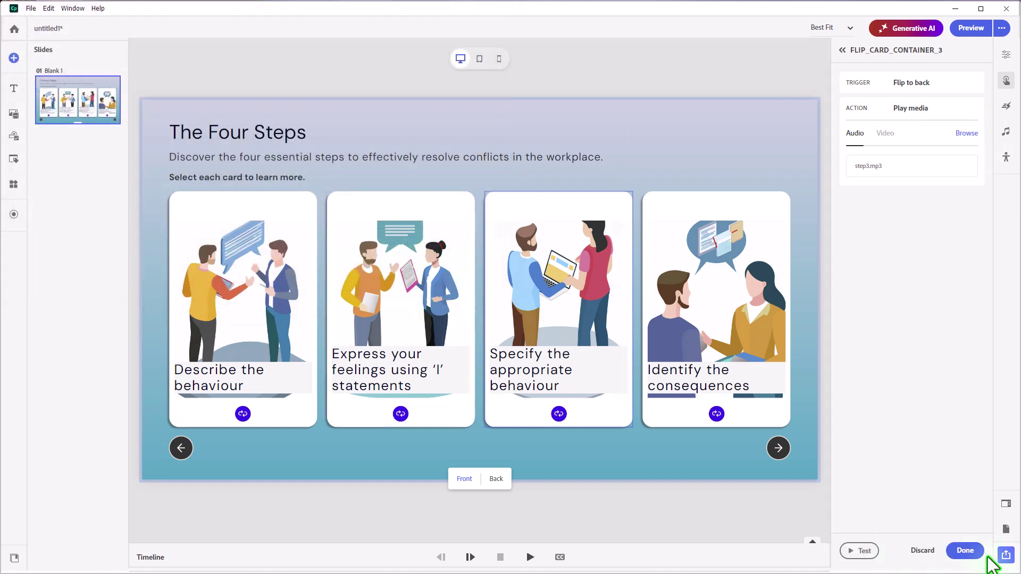
{"action": "left_click", "coordinate": [964, 550]}
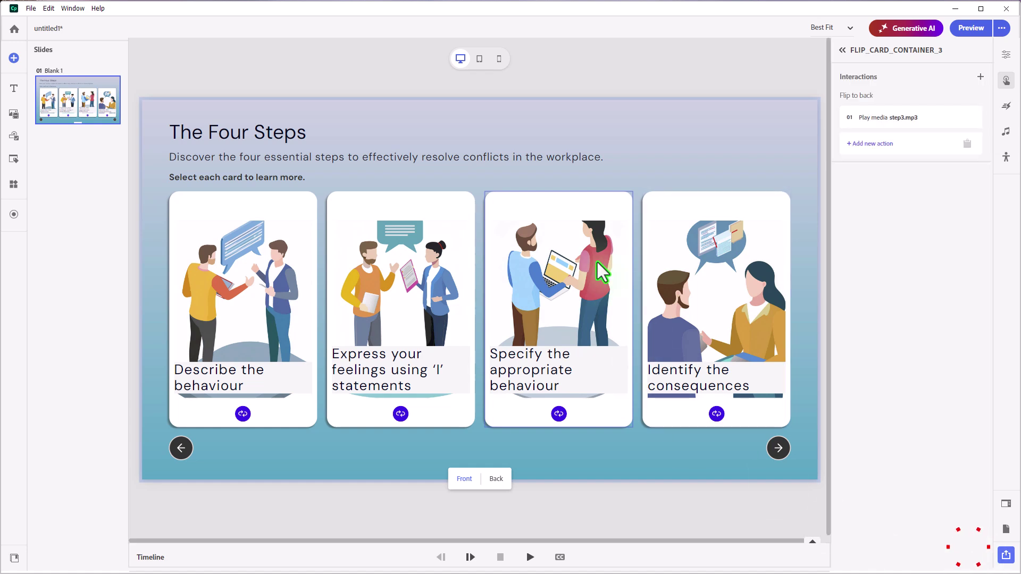
Add a Flip to back interaction playing step4.mp3 to the fourth card, then preview the slide.
{"action": "left_click", "coordinate": [672, 195]}
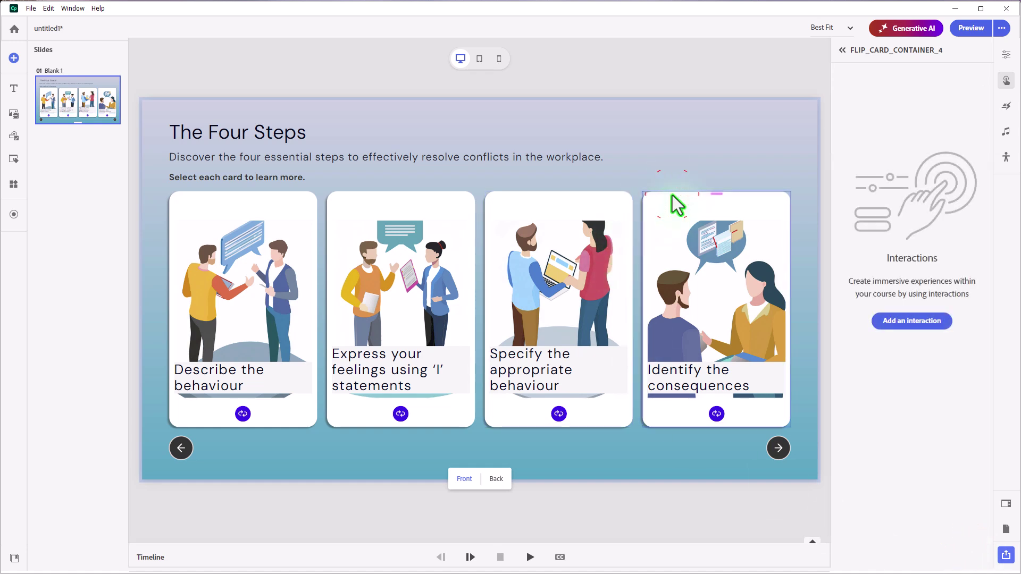
{"action": "left_click", "coordinate": [921, 320]}
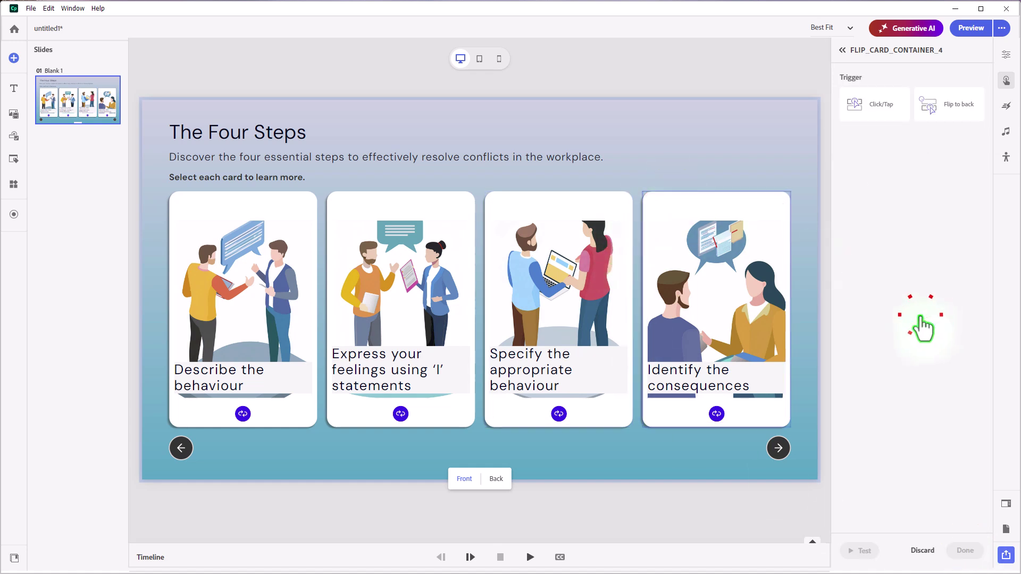
{"action": "left_click", "coordinate": [958, 110]}
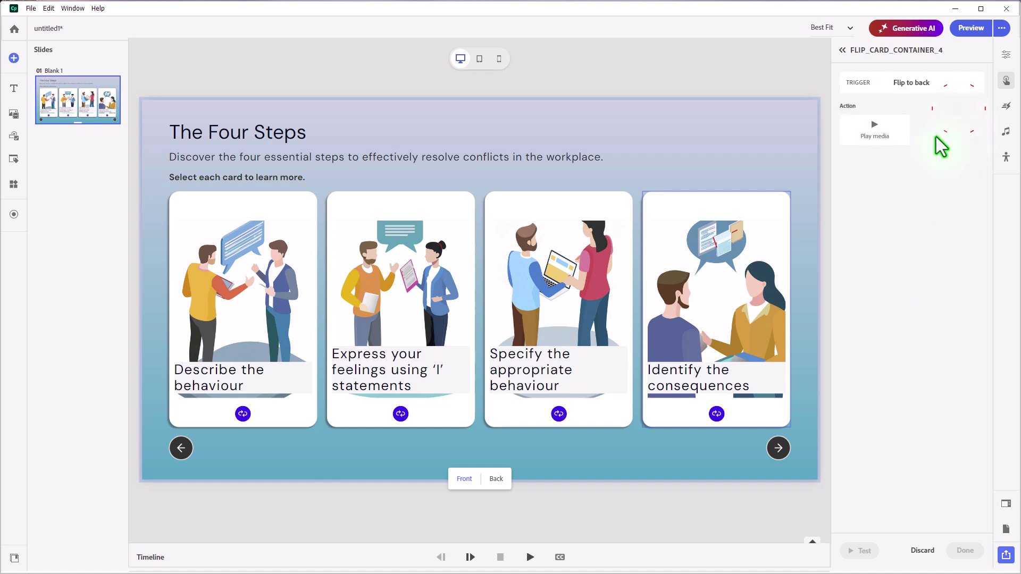
{"action": "left_click", "coordinate": [876, 133]}
{"action": "left_click", "coordinate": [966, 133]}
{"action": "left_click", "coordinate": [122, 135]}
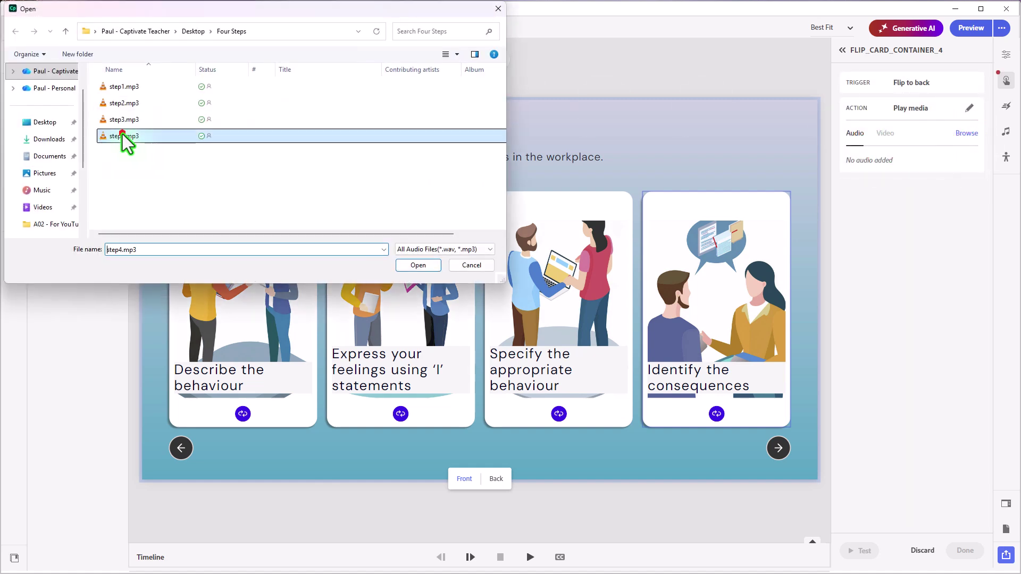
{"action": "left_click", "coordinate": [429, 266]}
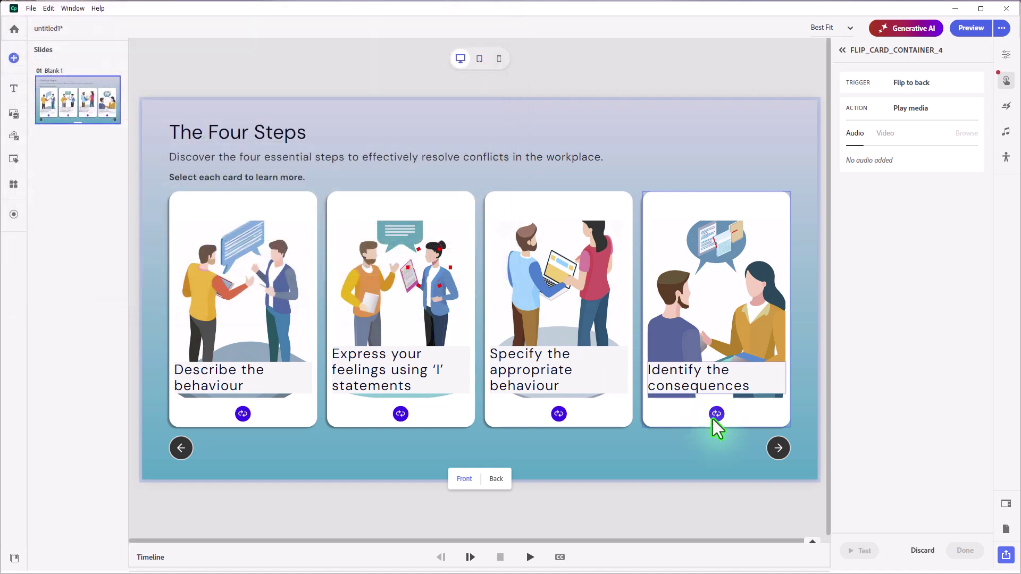
{"action": "left_click", "coordinate": [966, 551]}
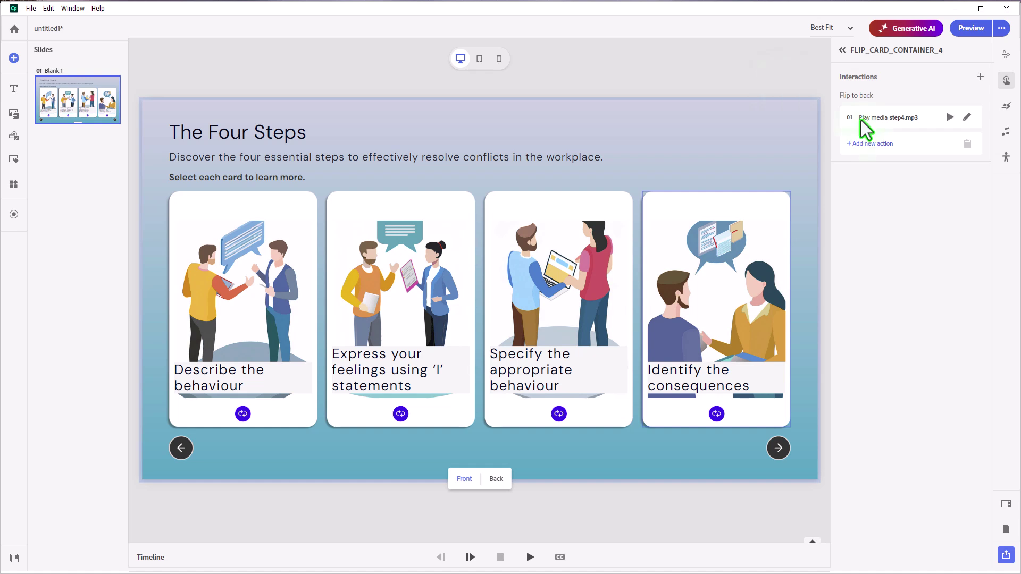
{"action": "left_click", "coordinate": [971, 27]}
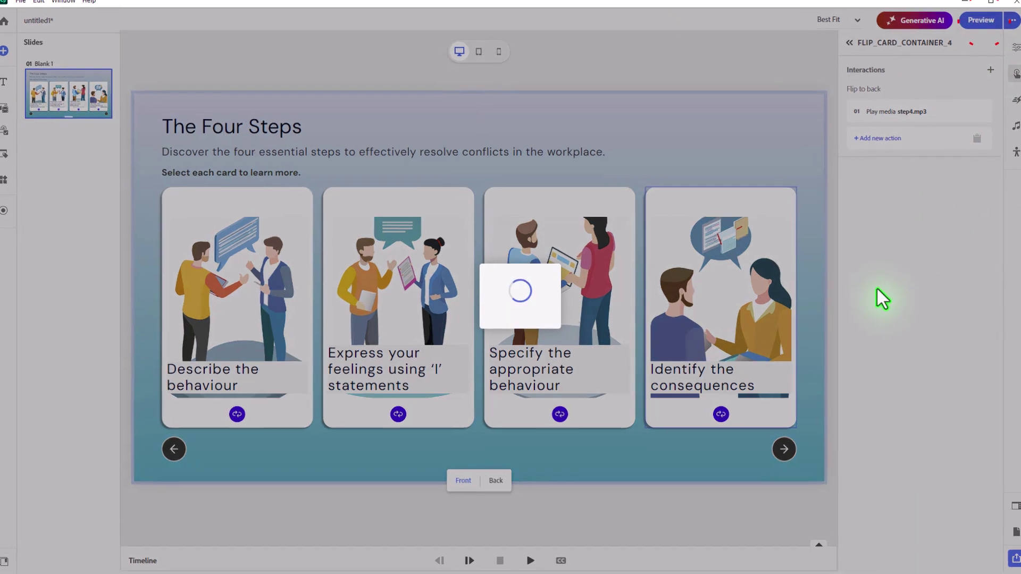